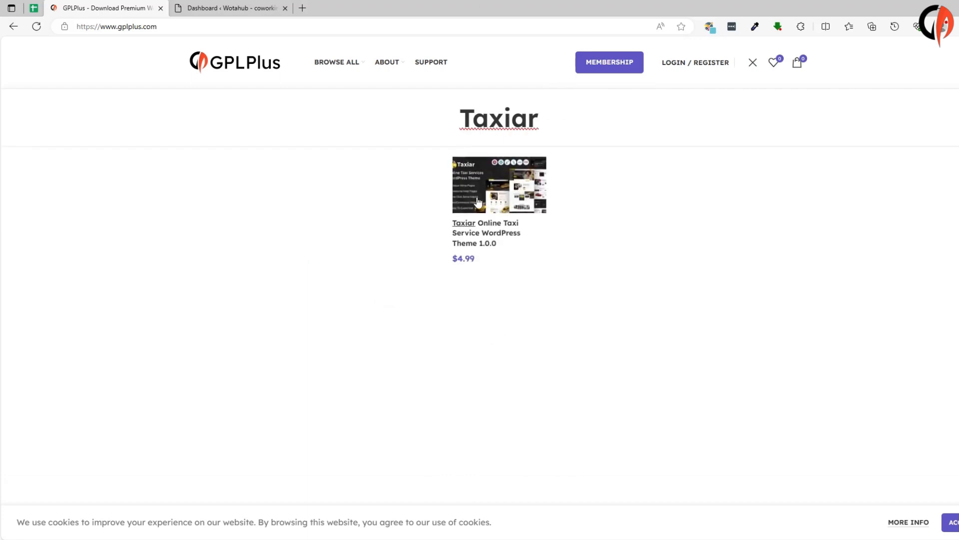
Open the Taxiar Online Taxi Service WordPress Theme product page and look through its description
click(489, 189)
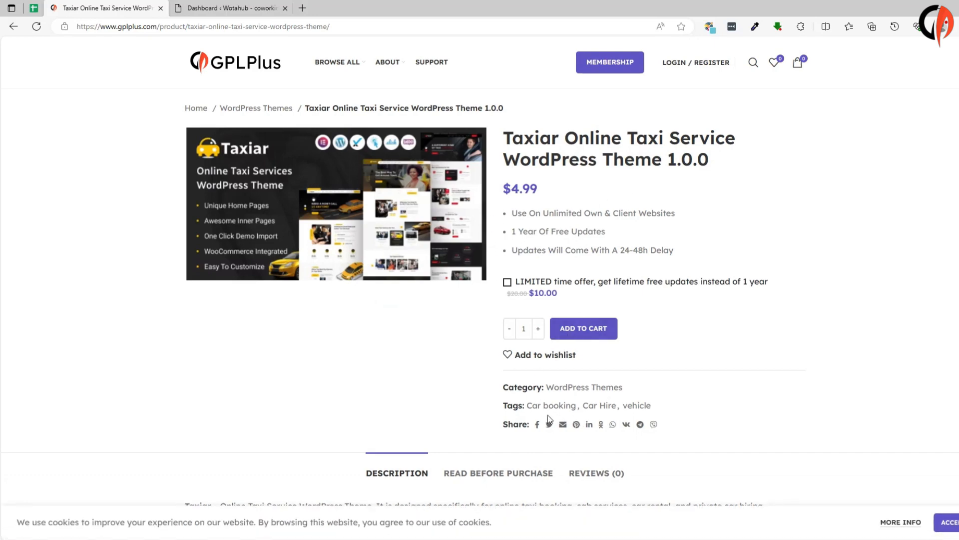
scroll(475, 454, down, 3)
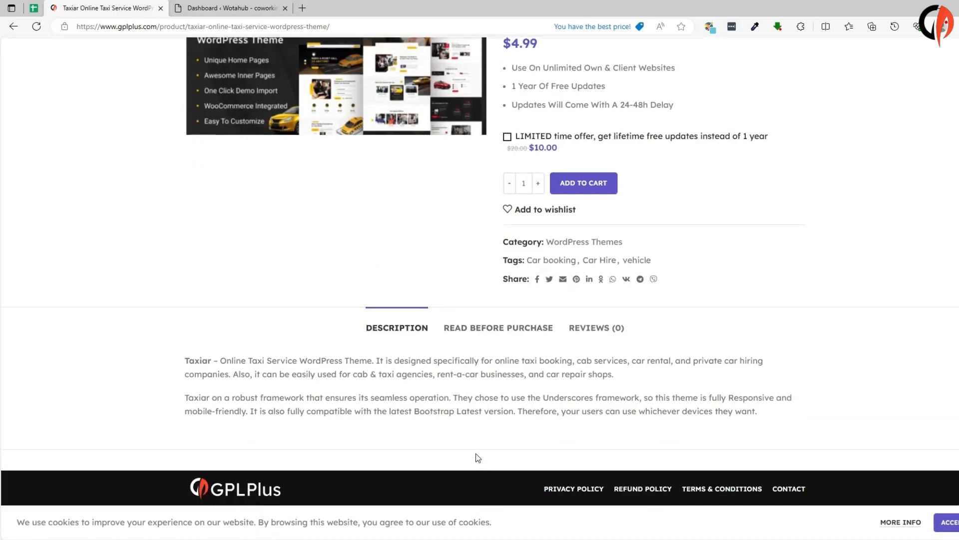
scroll(536, 378, up, 3)
Extract the YP-taxiar-v1.0.0 archive from the desktop into its own folder and open the extracted folder
click(383, 539)
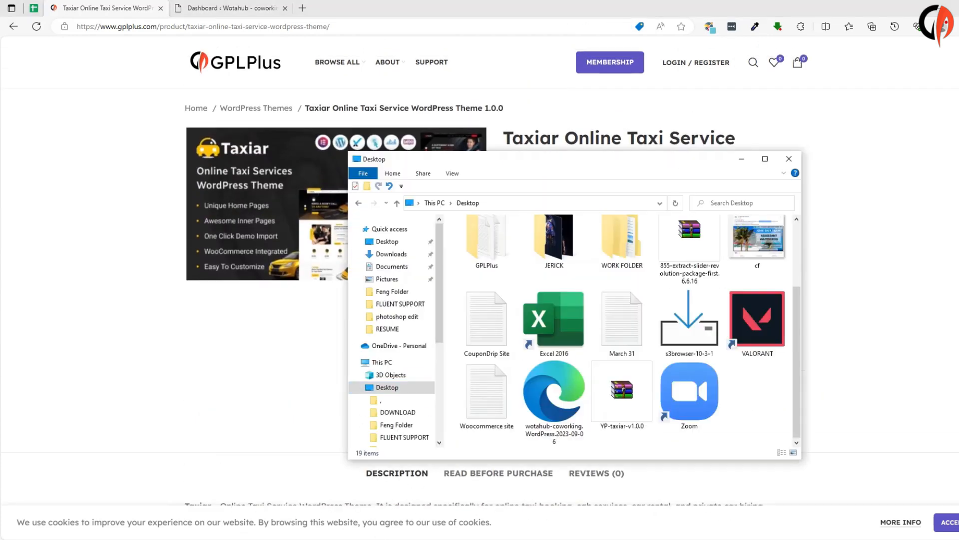
right_click(633, 394)
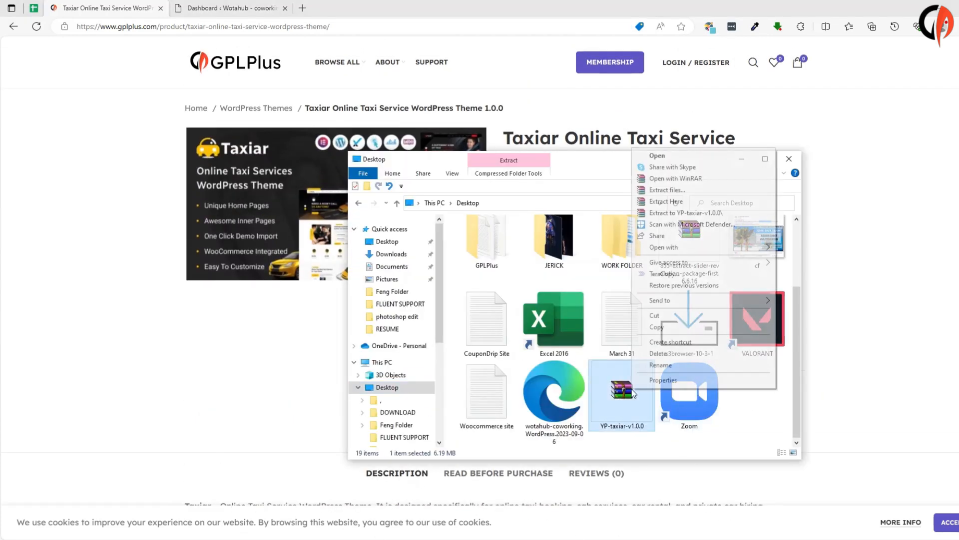
click(675, 190)
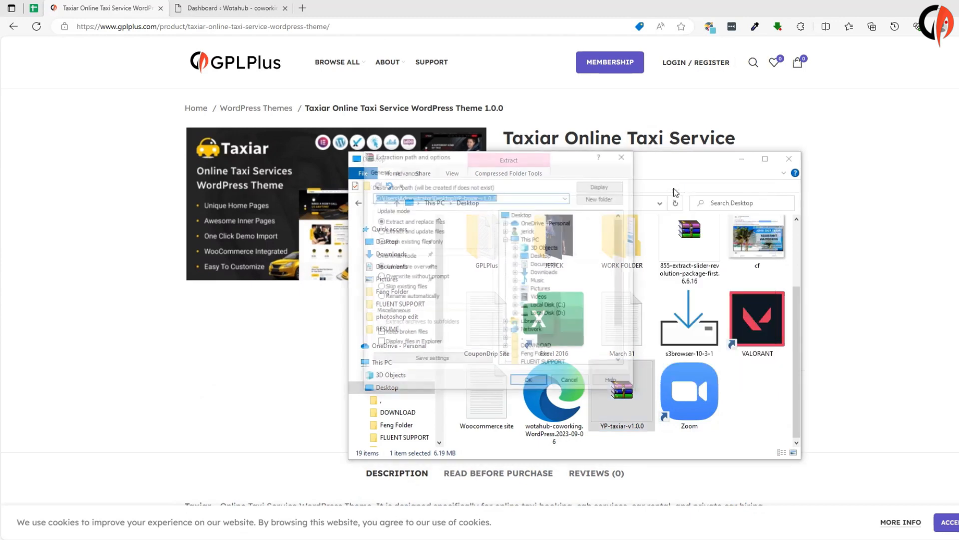
click(525, 384)
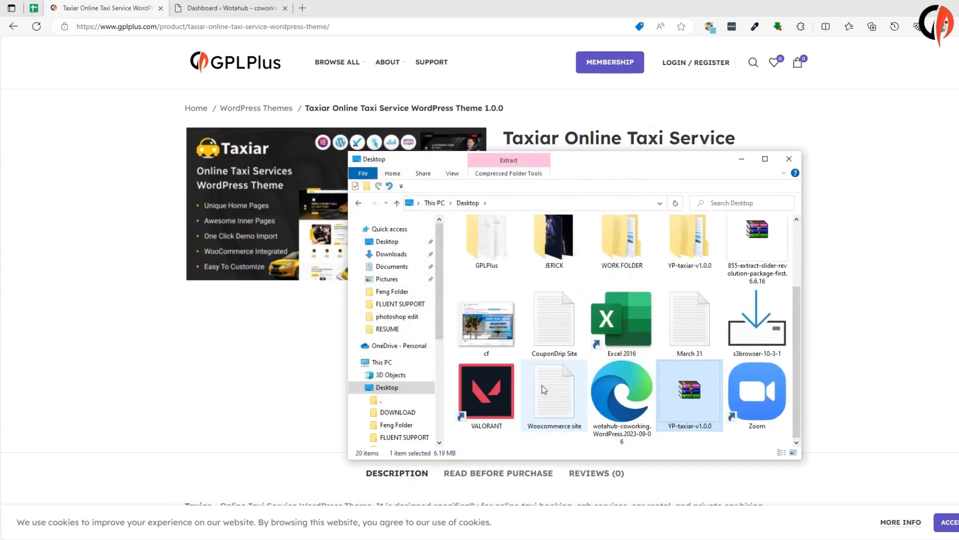
scroll(765, 377, up, 2)
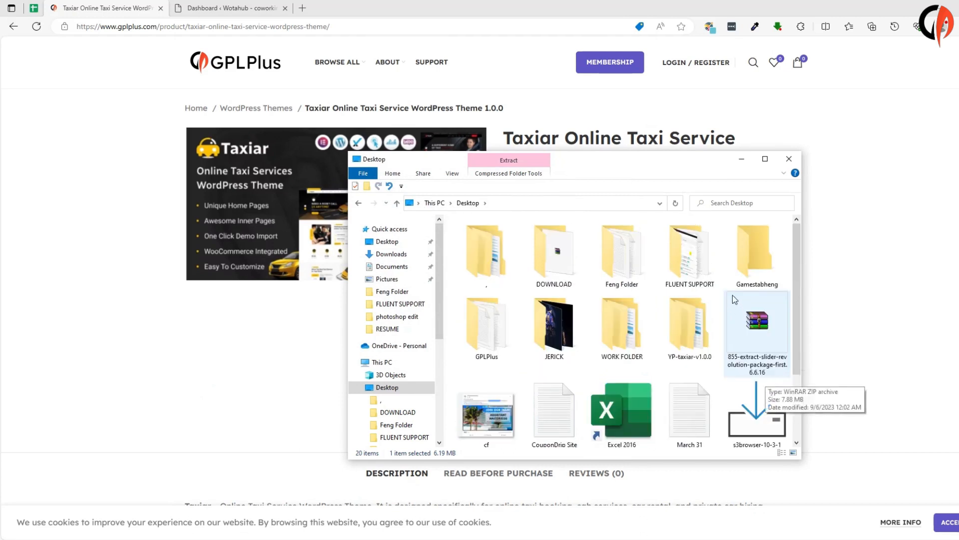
double_click(685, 325)
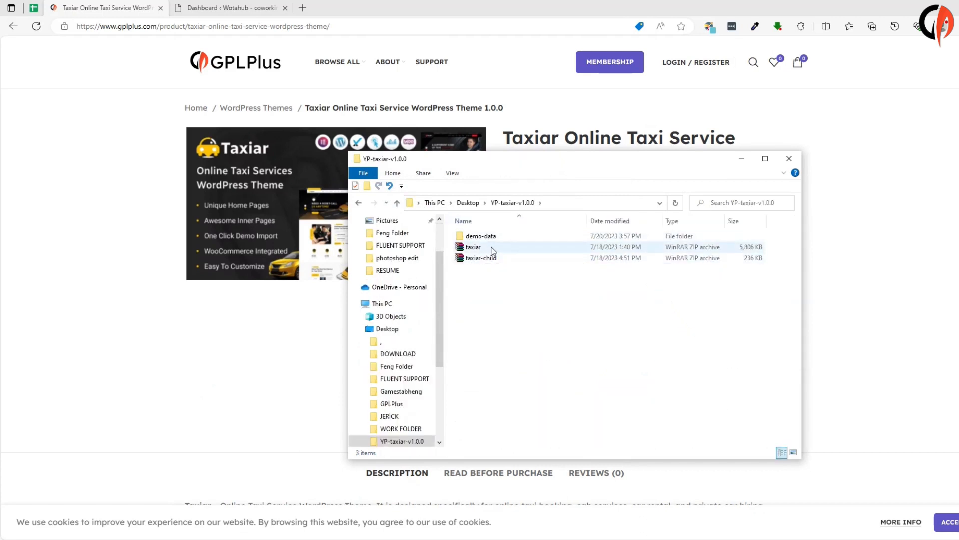
Switch to the WordPress dashboard and open the upload form for adding a new theme
click(230, 7)
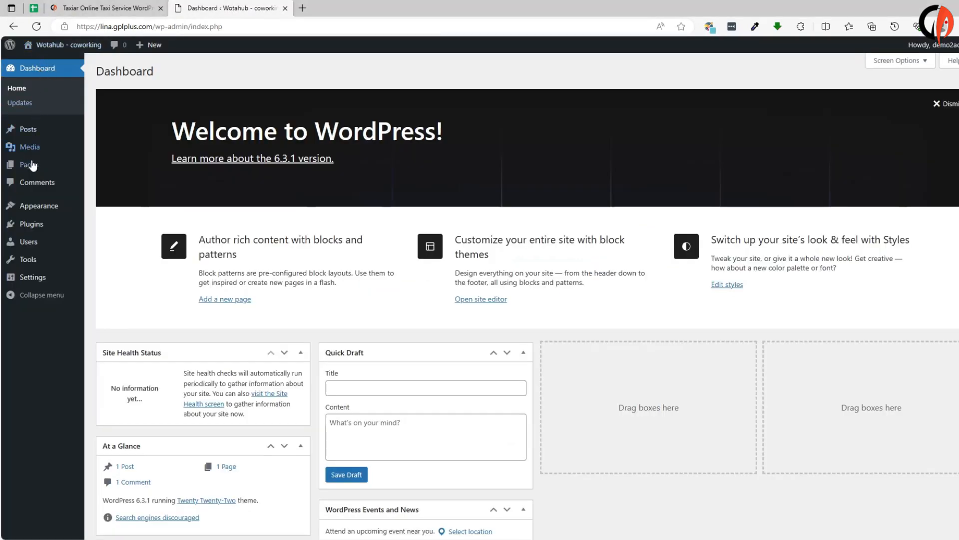
mouse_move(48, 207)
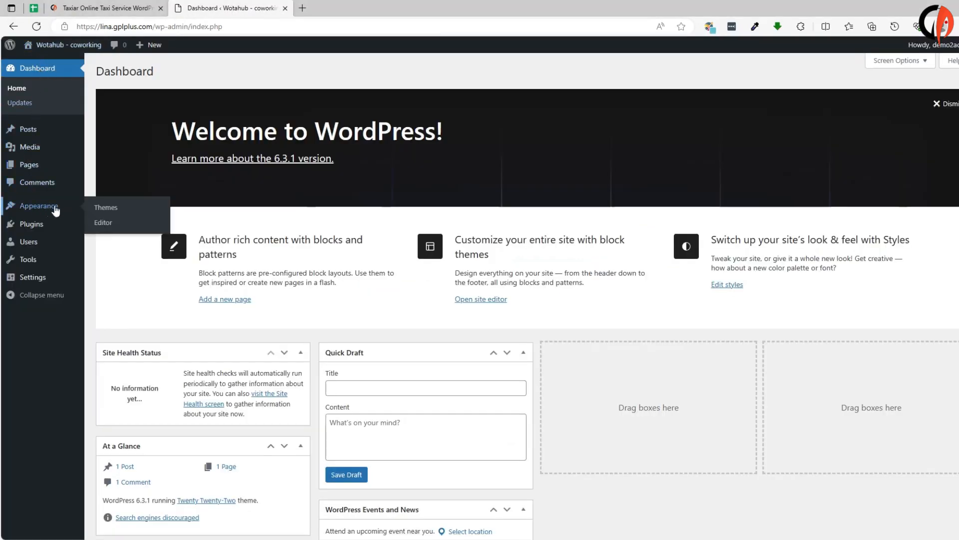
click(111, 212)
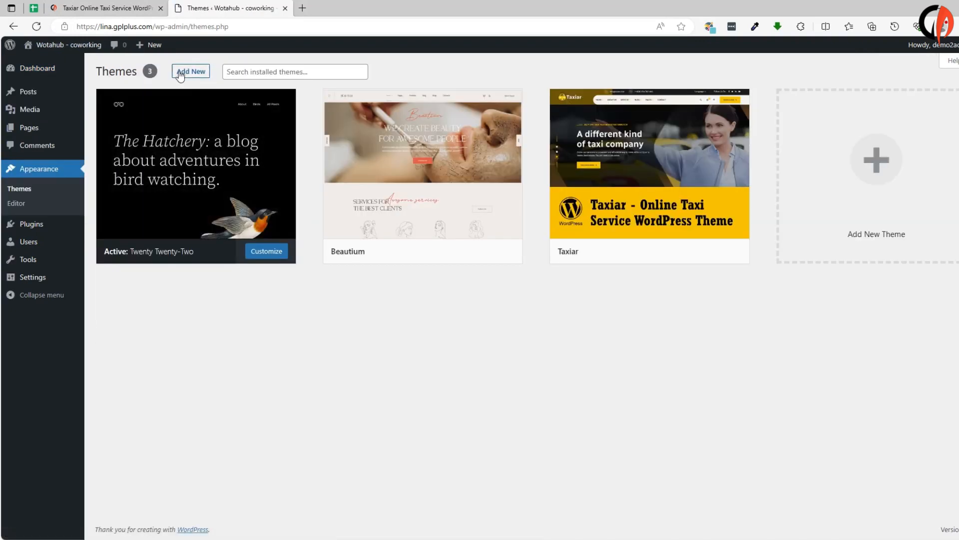
click(193, 76)
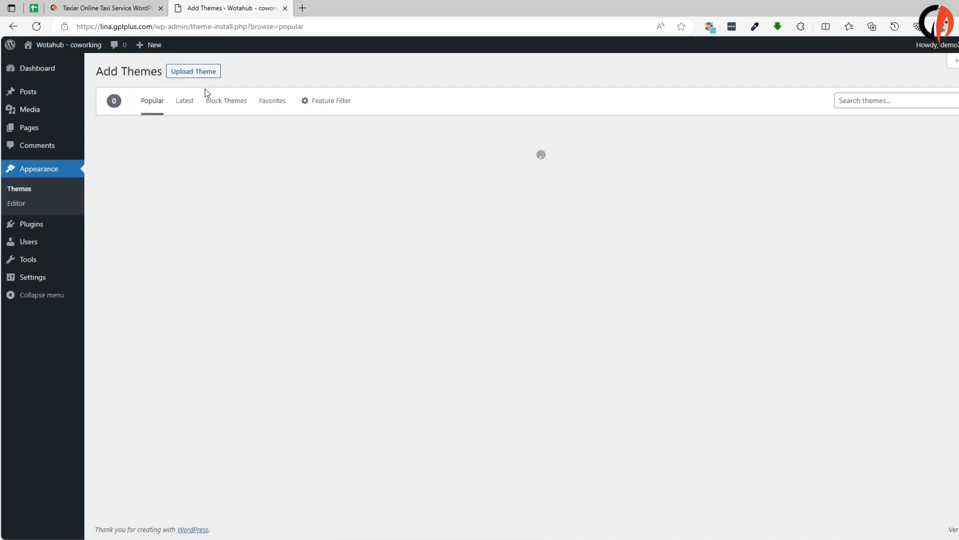
click(197, 79)
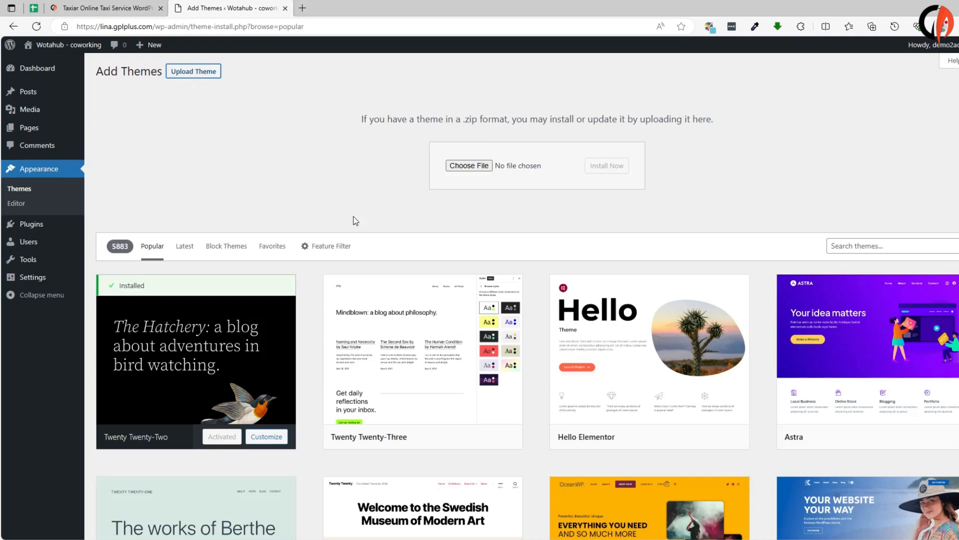
Upload and install taxiar.zip, replacing the already installed copy, and activate the Taxiar theme
click(473, 168)
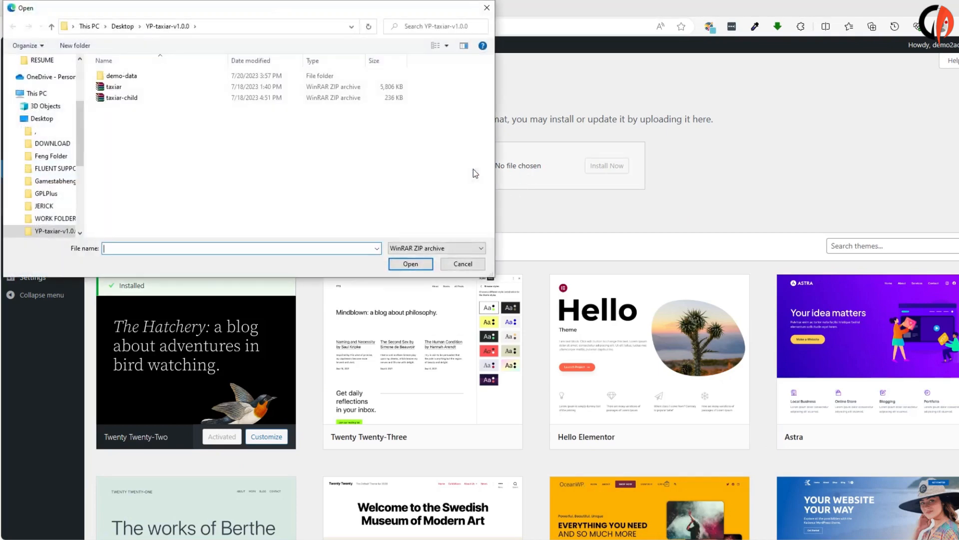
click(133, 86)
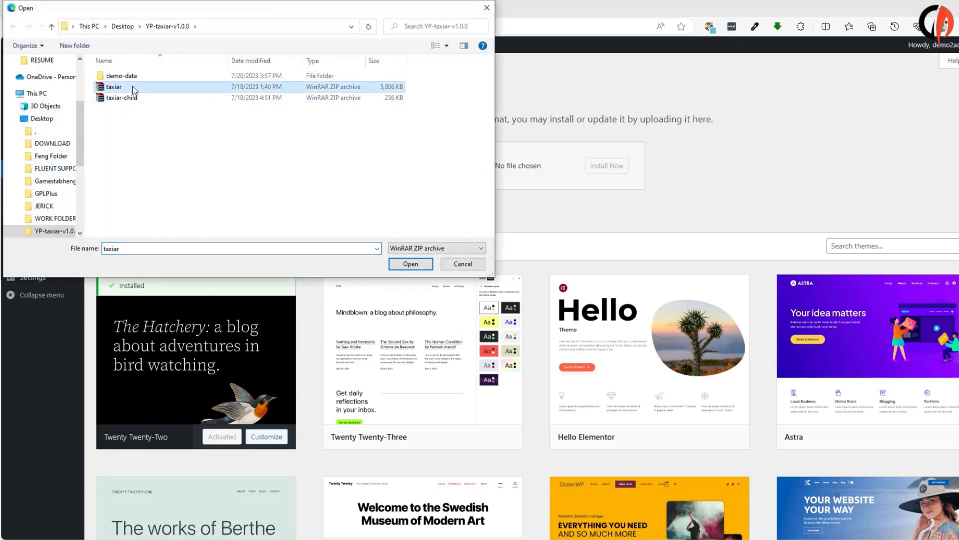
click(407, 265)
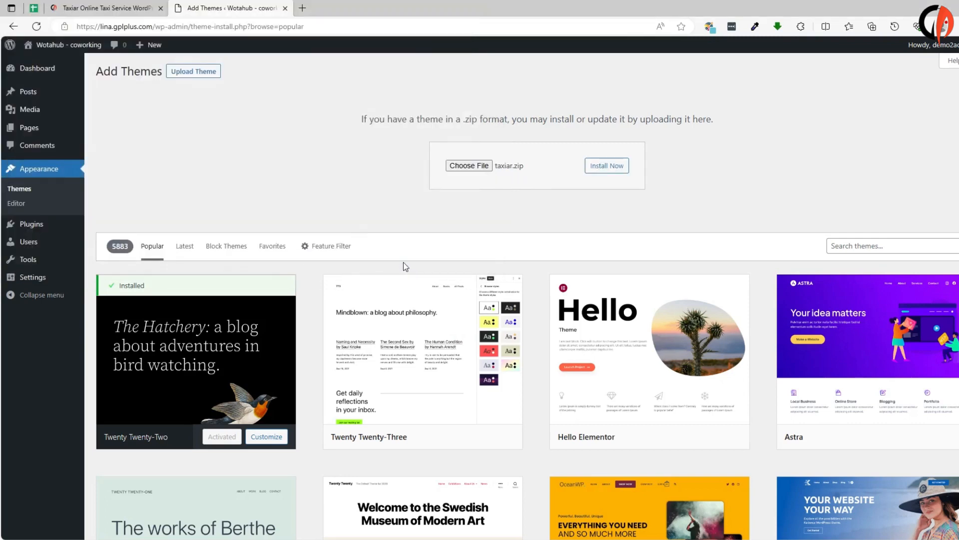
click(615, 169)
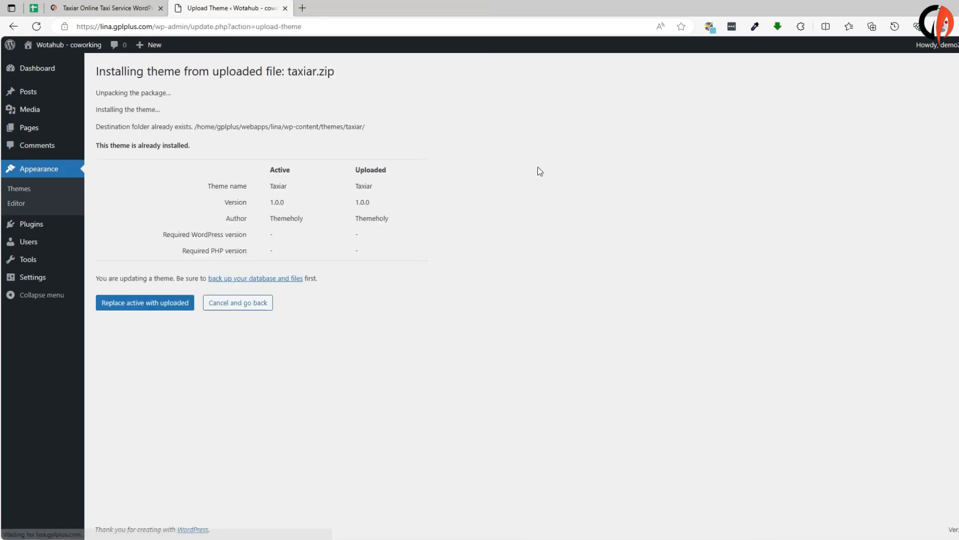
click(139, 309)
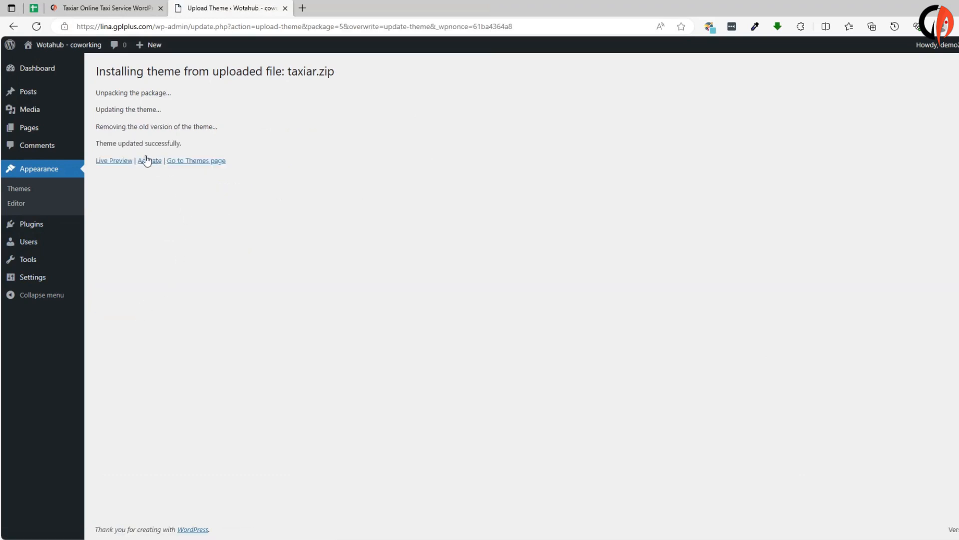
drag(148, 160, 151, 161)
click(150, 162)
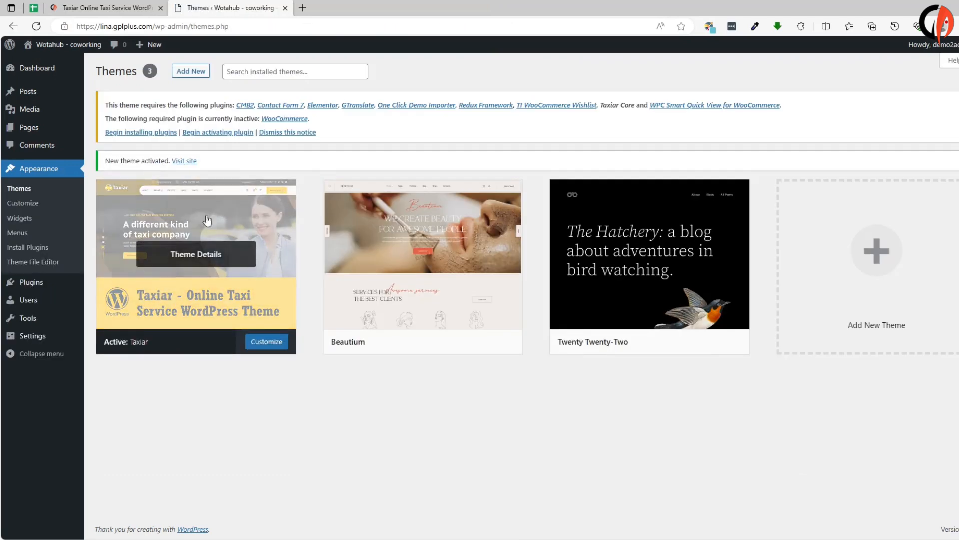
Bulk-install all the plugins the Taxiar theme lists as required
click(141, 132)
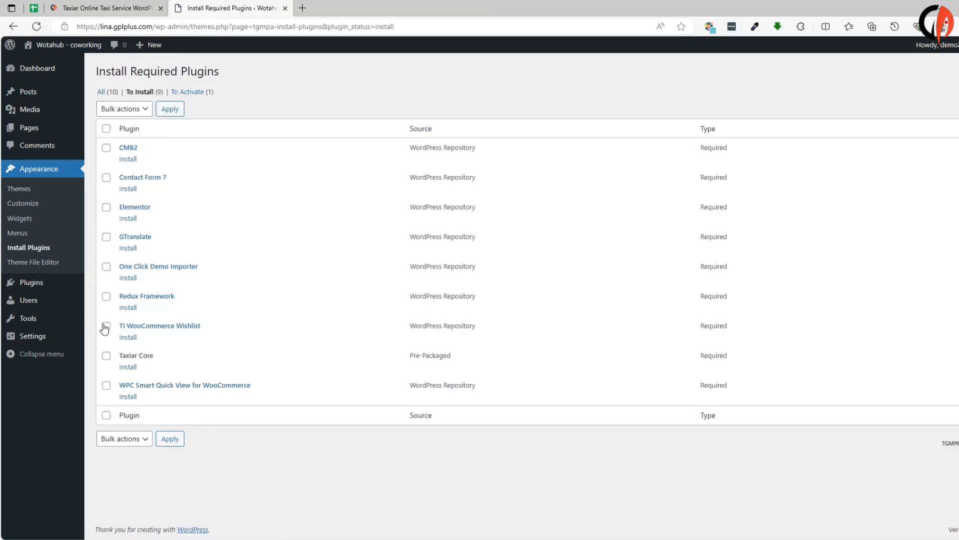
click(106, 414)
click(122, 440)
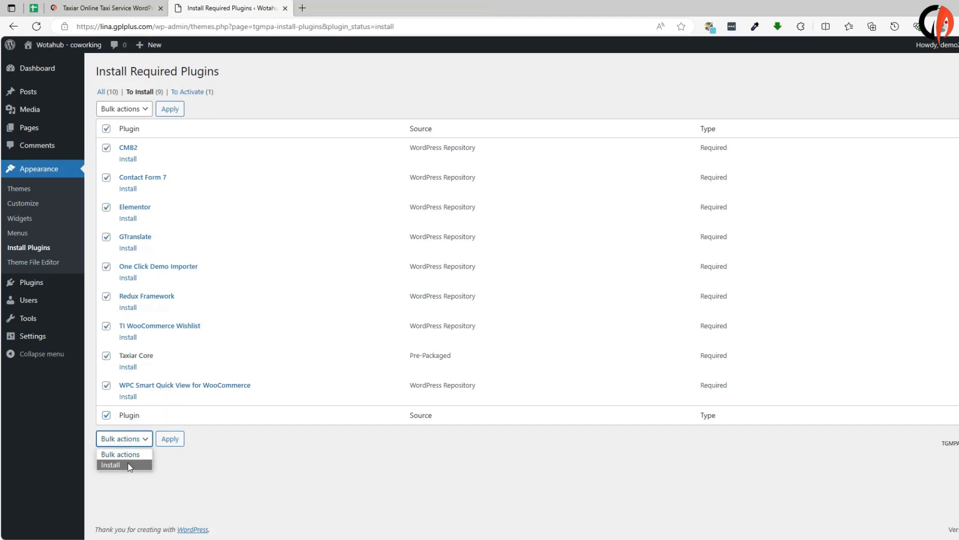
click(122, 464)
click(171, 442)
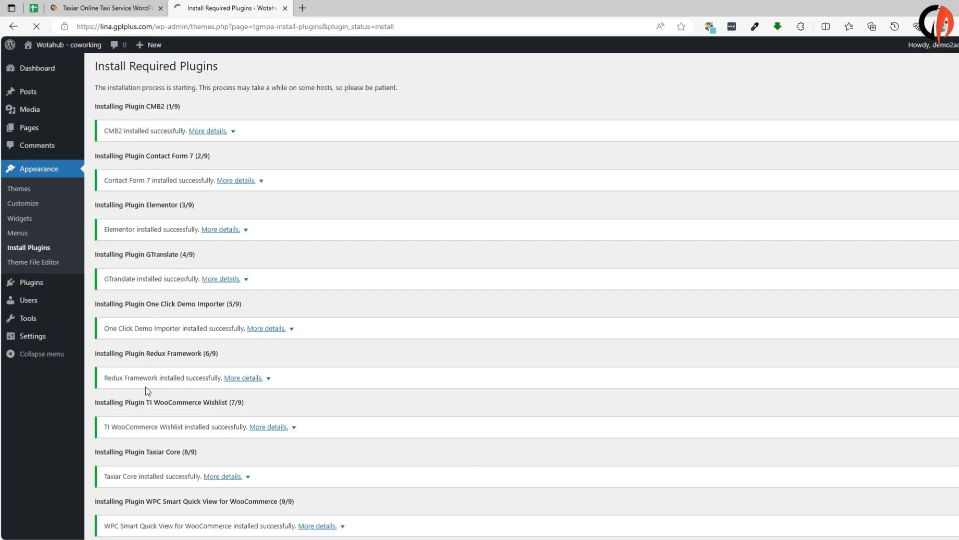
Return to the required plugins list and bulk-activate every plugin, including WooCommerce
scroll(178, 422, down, 2)
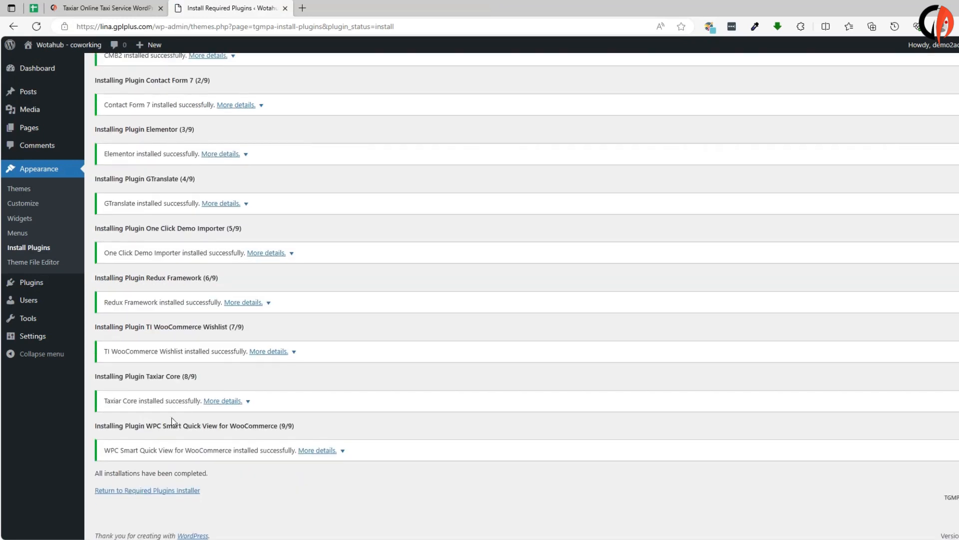
click(141, 493)
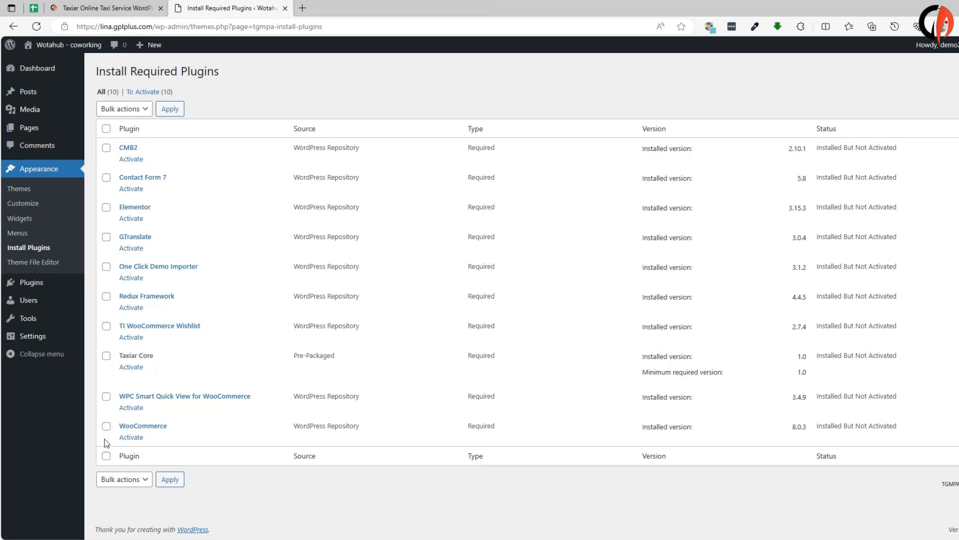
click(106, 455)
click(126, 483)
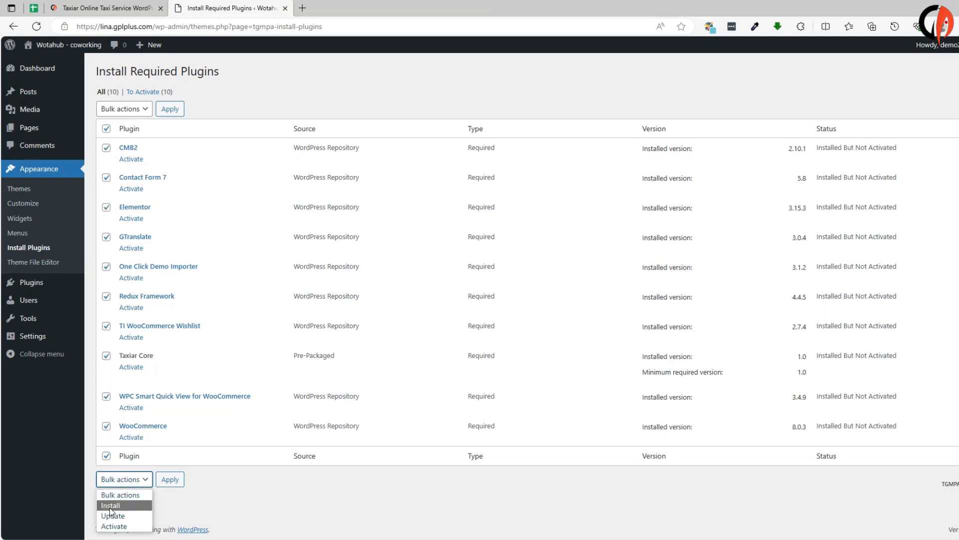
click(114, 526)
click(171, 481)
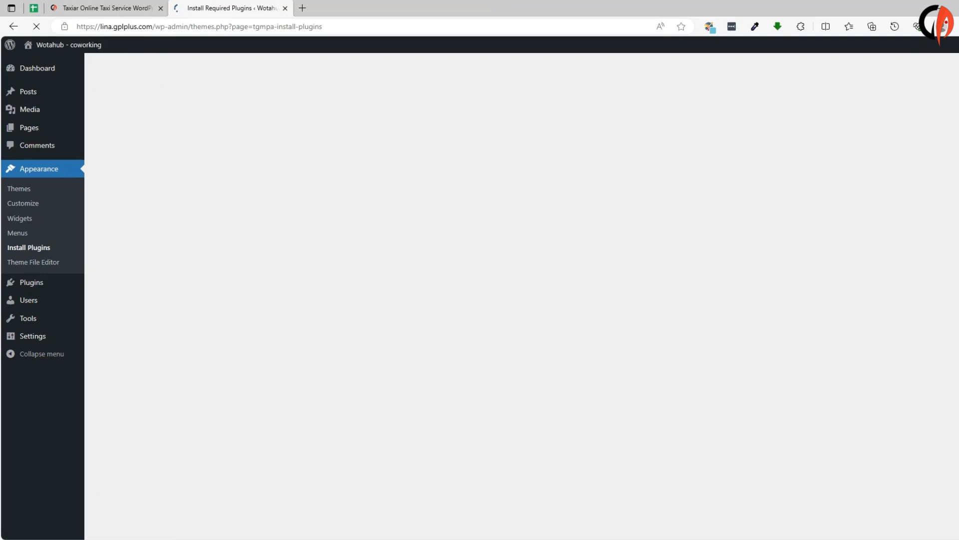
Open the theme's demo data import page and choose to import the Taxiar demo
click(52, 70)
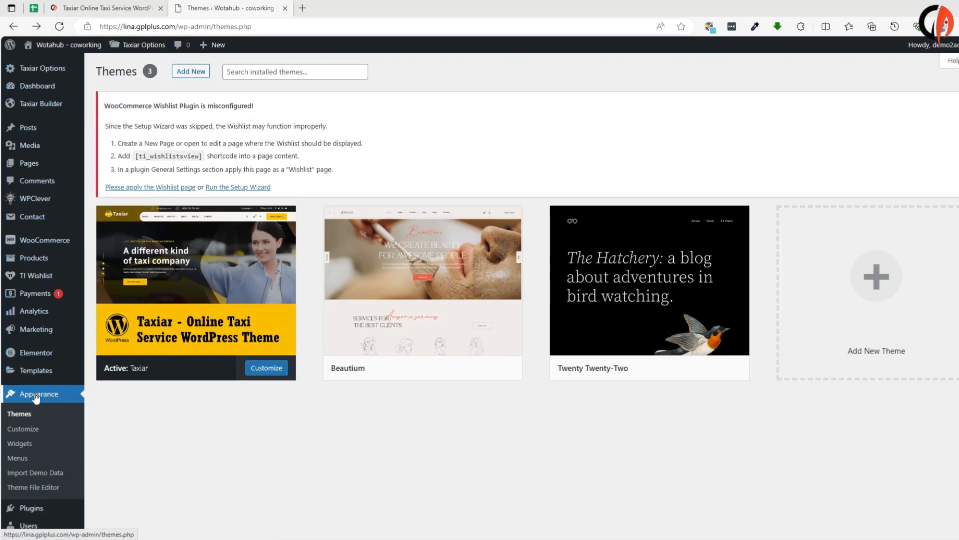
click(43, 473)
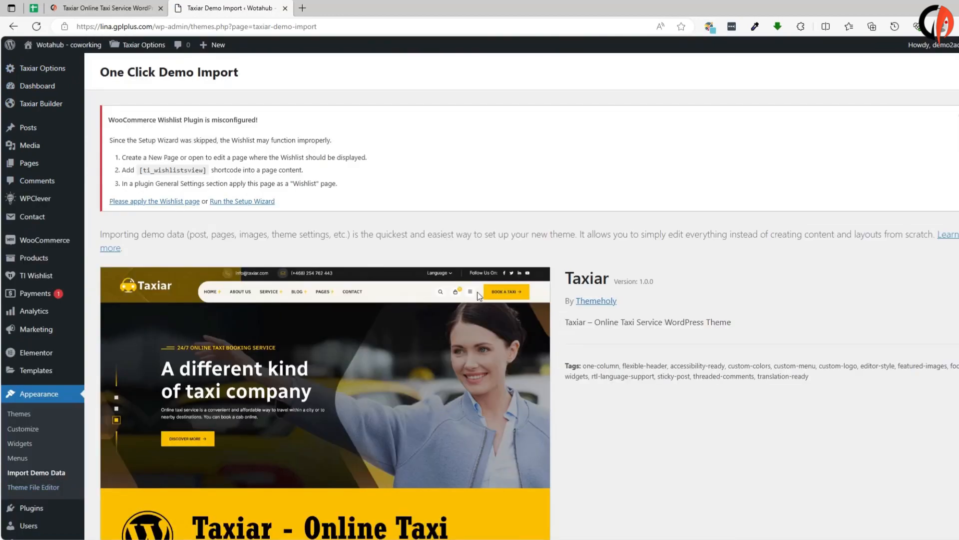
scroll(478, 296, down, 7)
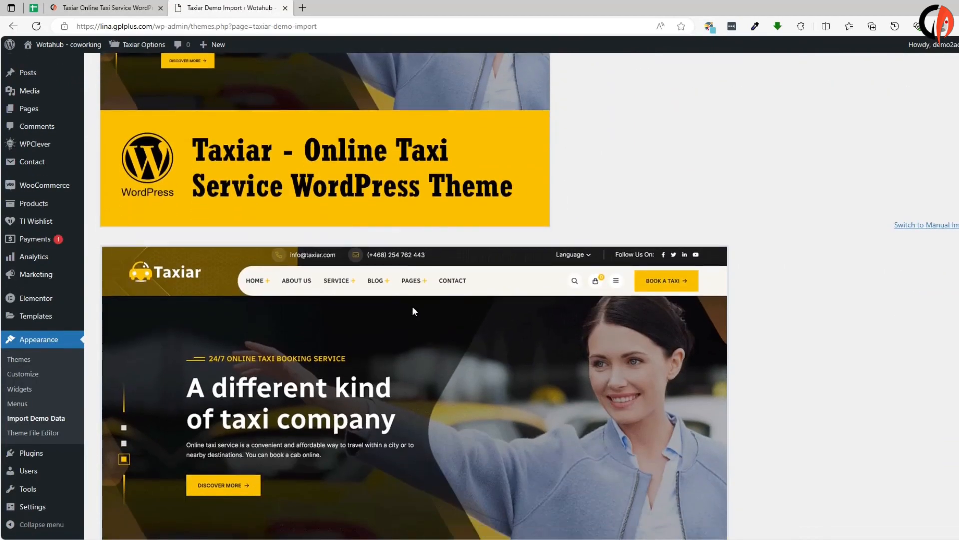
scroll(414, 311, down, 5)
scroll(350, 324, down, 1)
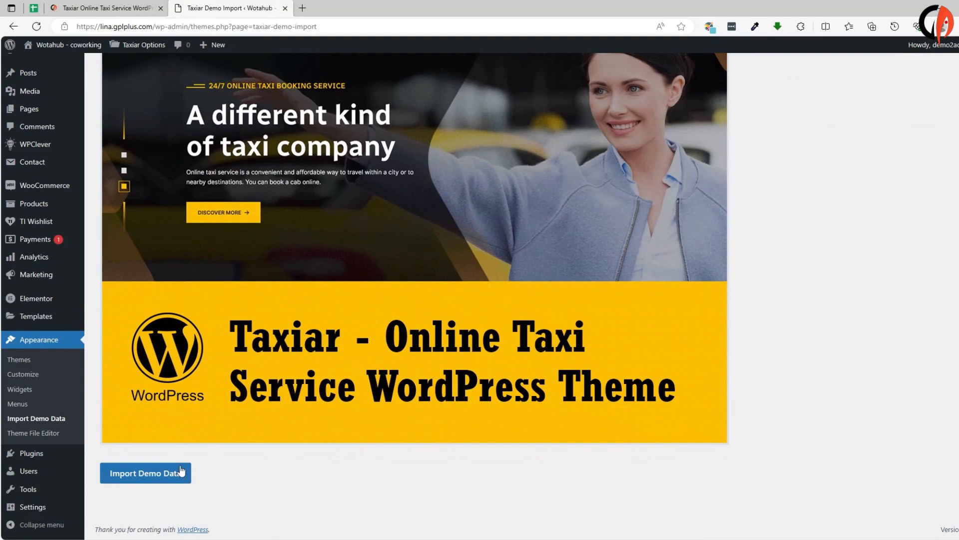
click(166, 473)
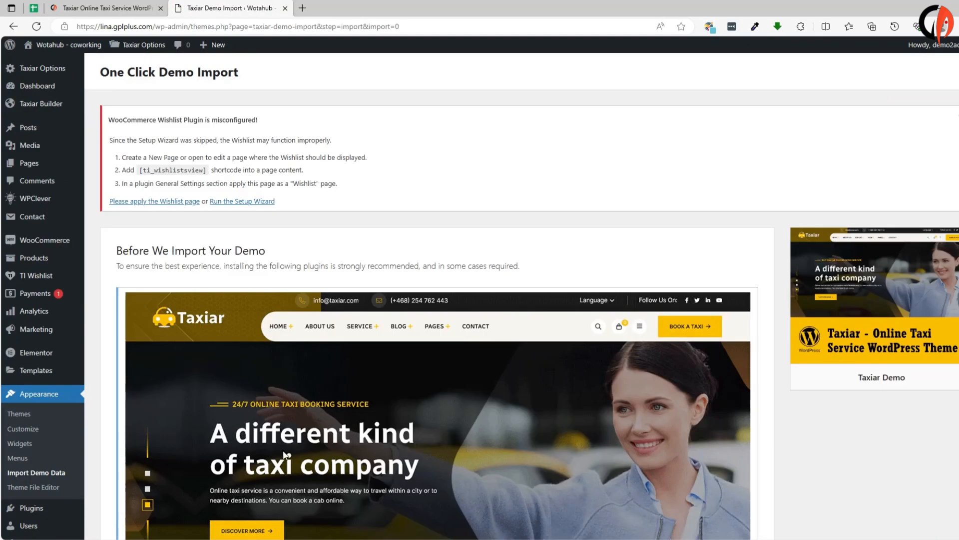
Select the recommended WPForms and MonsterInsights plugins, run the Taxiar demo import, and visit the site
scroll(285, 455, down, 8)
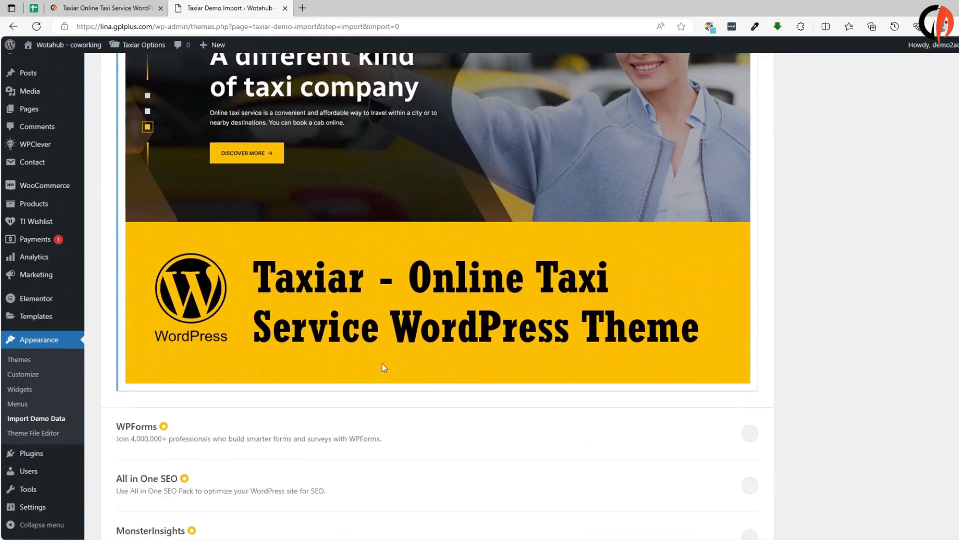
scroll(285, 443, down, 4)
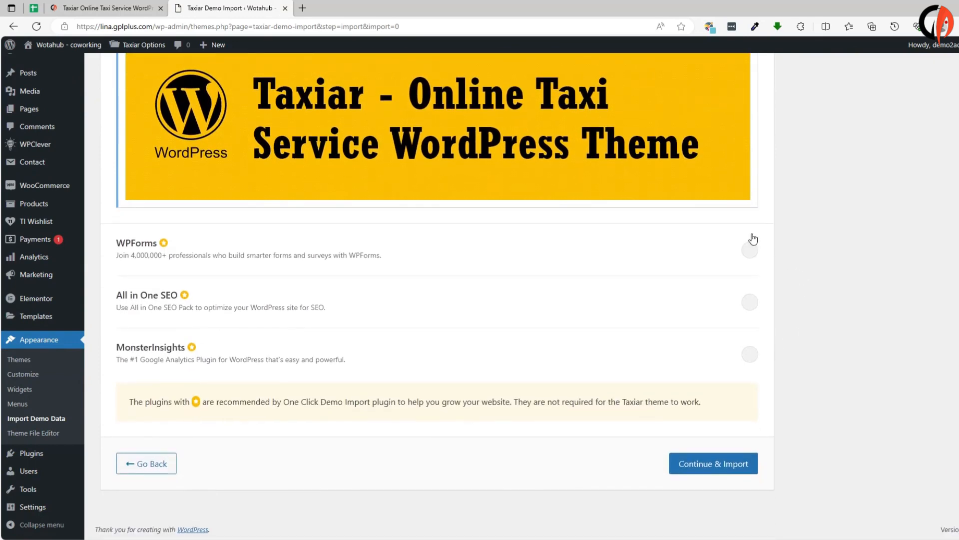
click(754, 253)
click(750, 354)
click(736, 464)
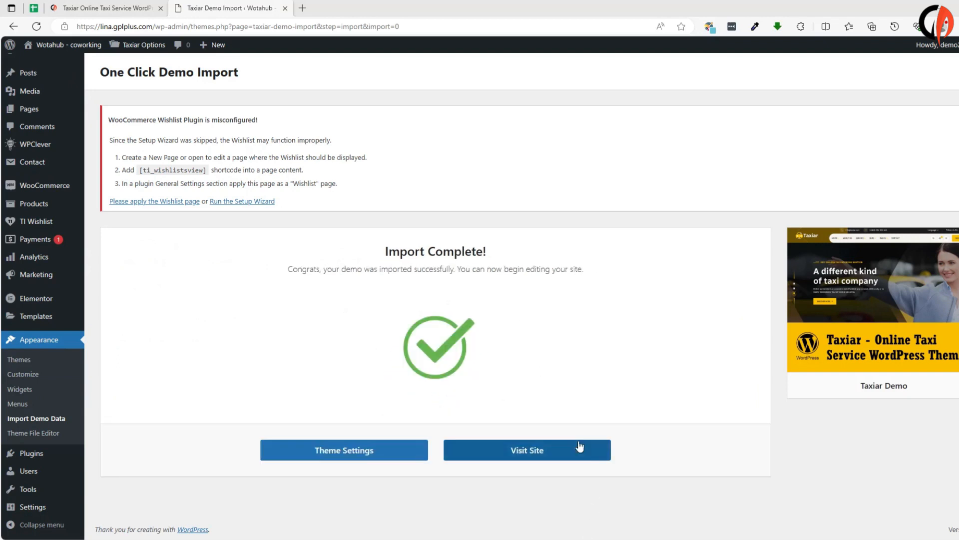
click(537, 452)
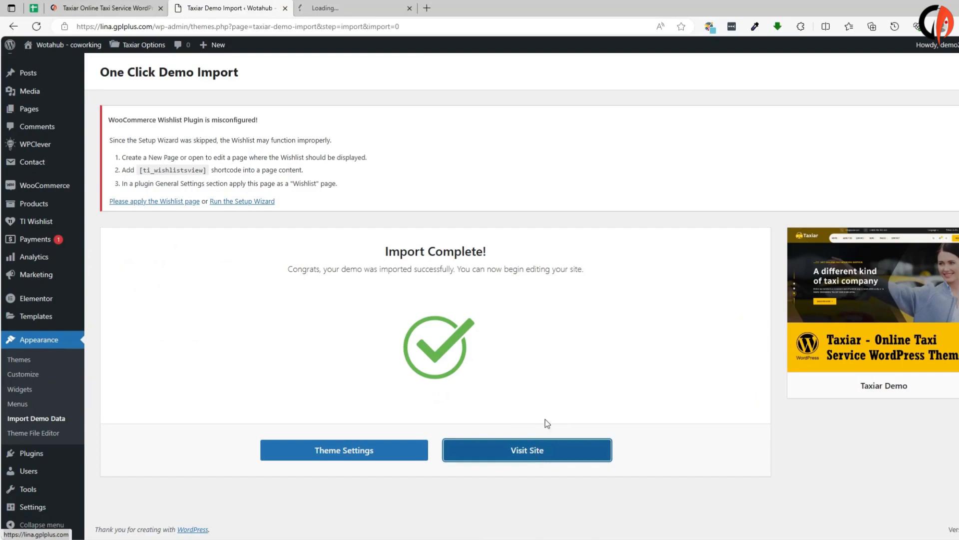
View the imported site's home page and examine every section from the hero banner and booking form through to the footer
click(354, 3)
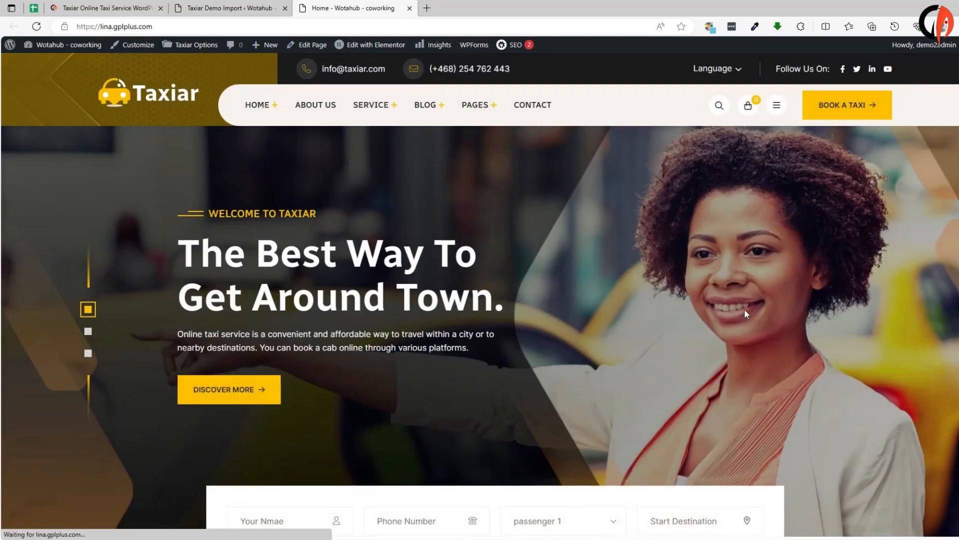
scroll(456, 247, down, 3)
scroll(685, 332, down, 7)
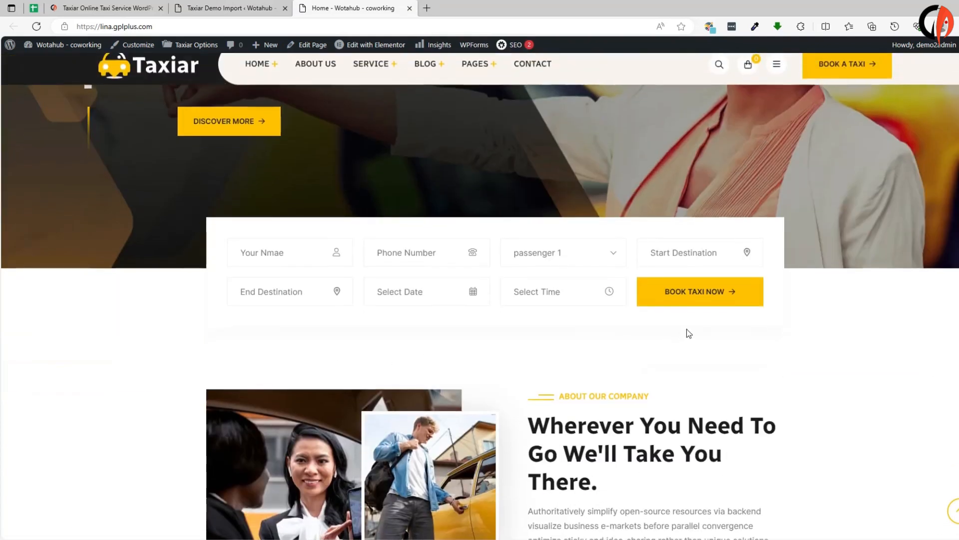
scroll(447, 350, down, 4)
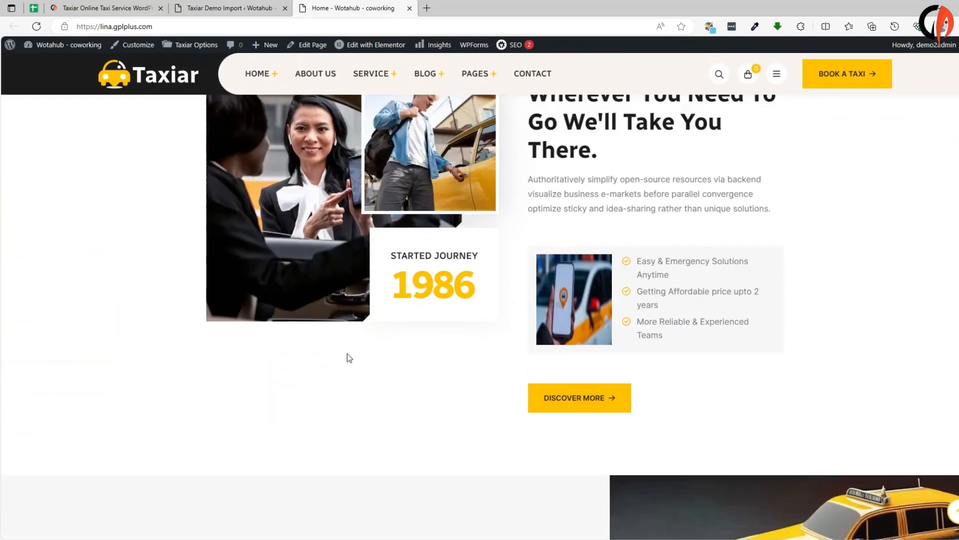
scroll(635, 386, down, 2)
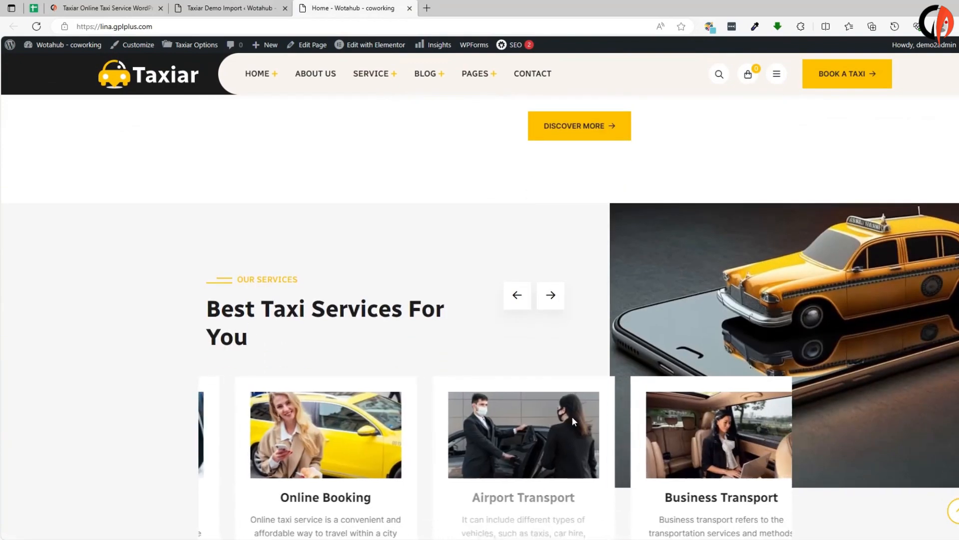
scroll(553, 380, down, 4)
scroll(769, 358, down, 5)
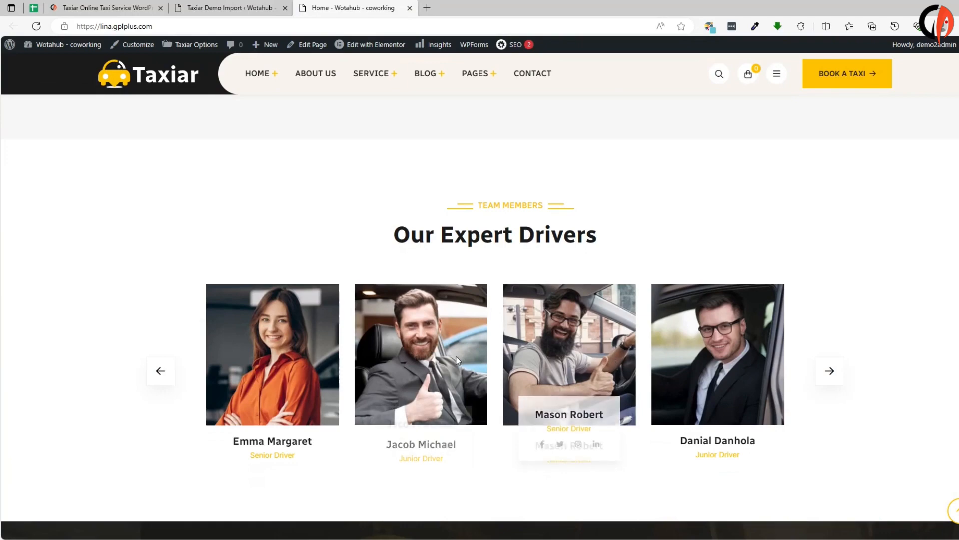
scroll(625, 360, down, 6)
scroll(585, 360, down, 6)
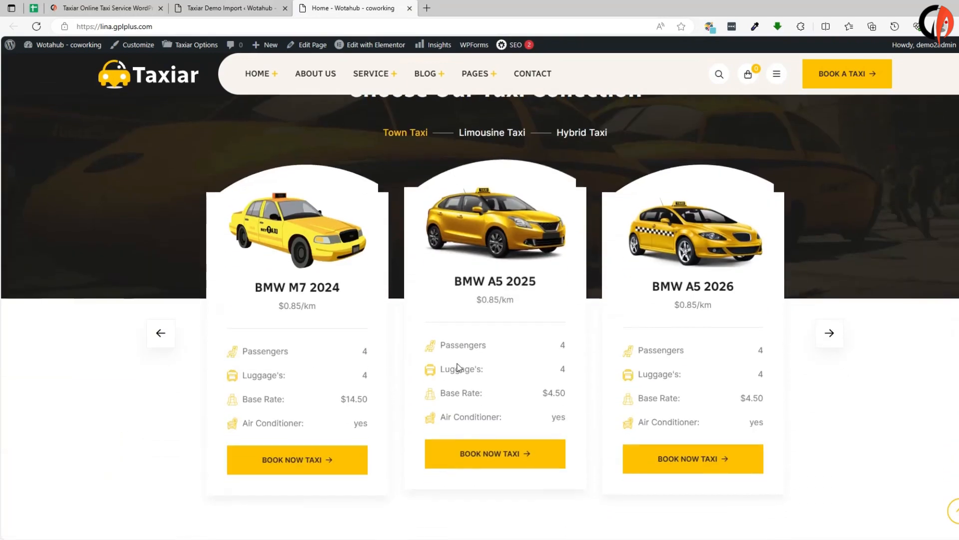
scroll(523, 364, down, 7)
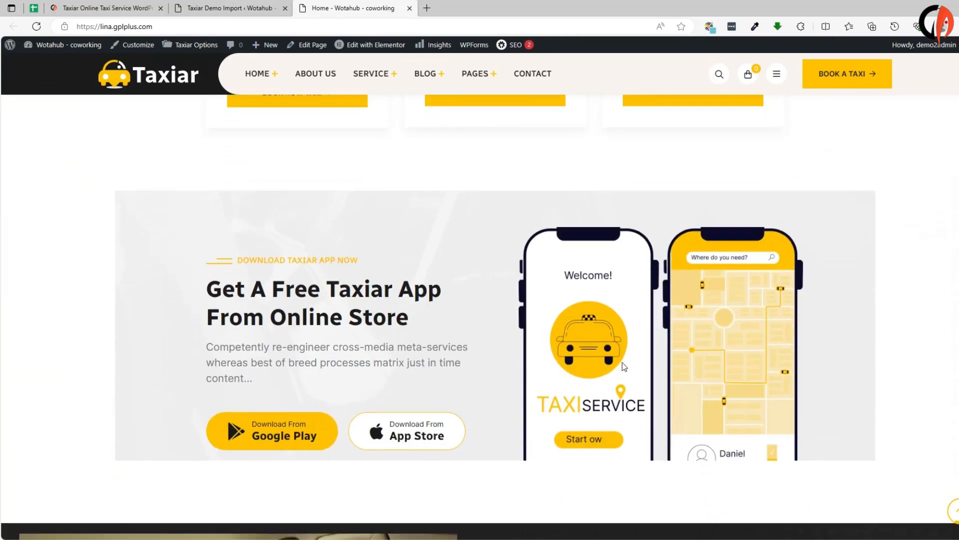
scroll(547, 387, down, 4)
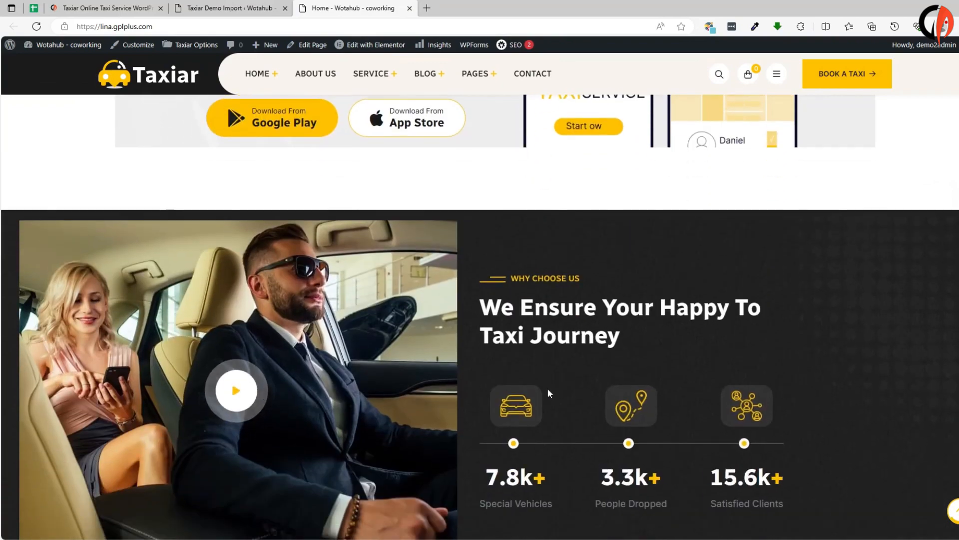
scroll(472, 401, down, 4)
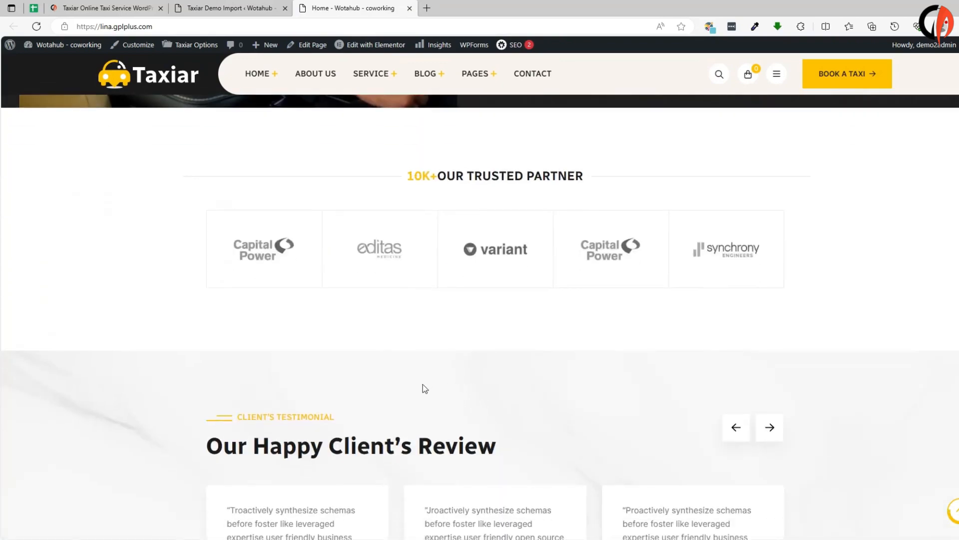
scroll(422, 385, down, 8)
scroll(635, 402, down, 4)
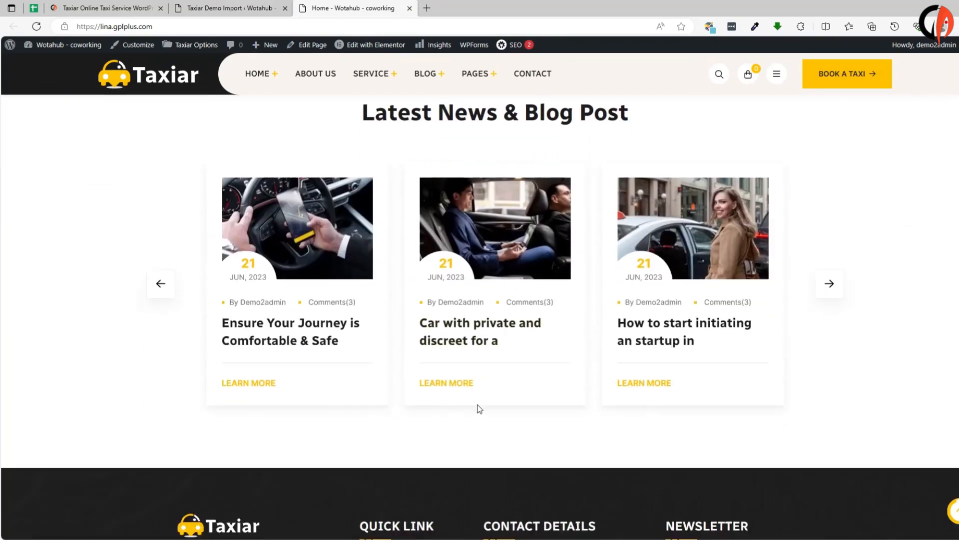
scroll(517, 391, down, 3)
scroll(558, 397, down, 1)
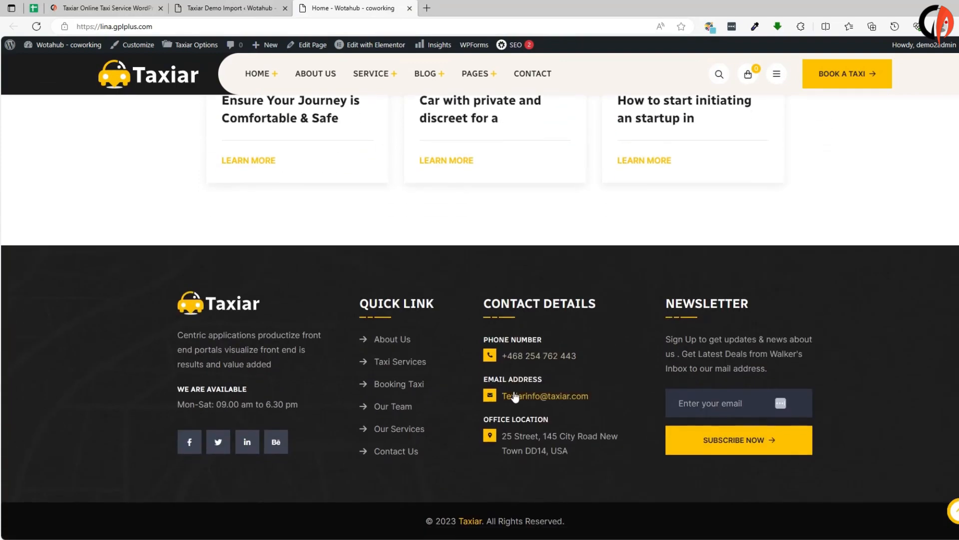
Review the home page again from the footer back to the hero slider, including blog posts, testimonials, taxis, drivers and services
scroll(446, 402, up, 8)
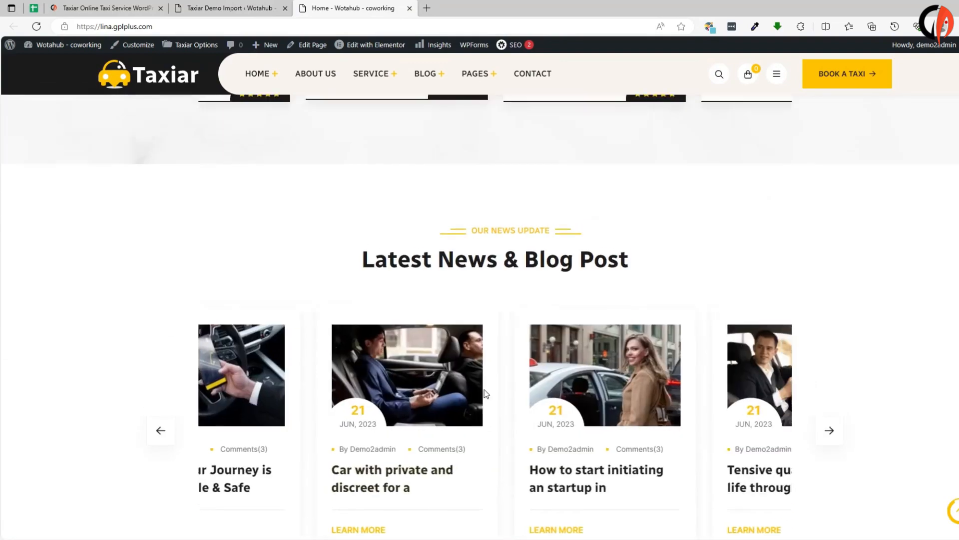
scroll(520, 415, up, 8)
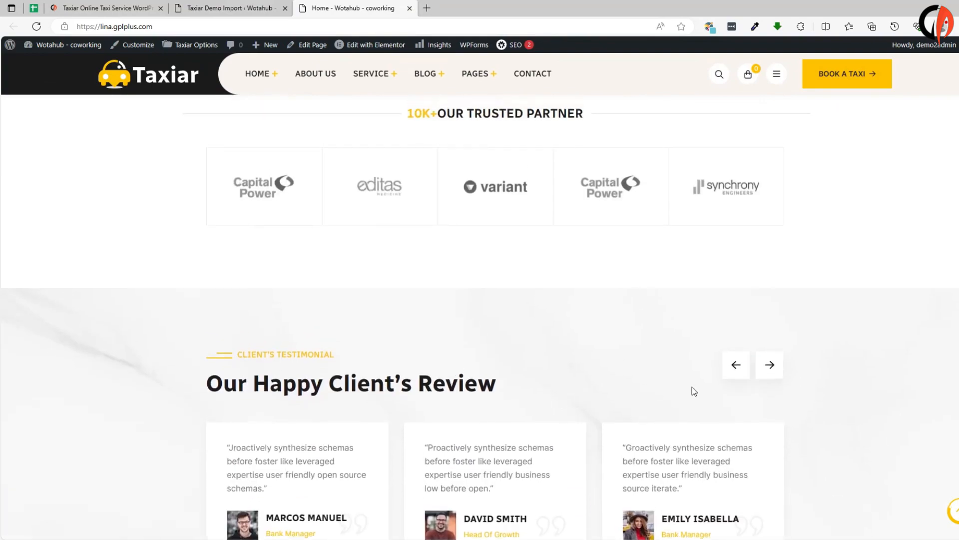
scroll(706, 376, up, 11)
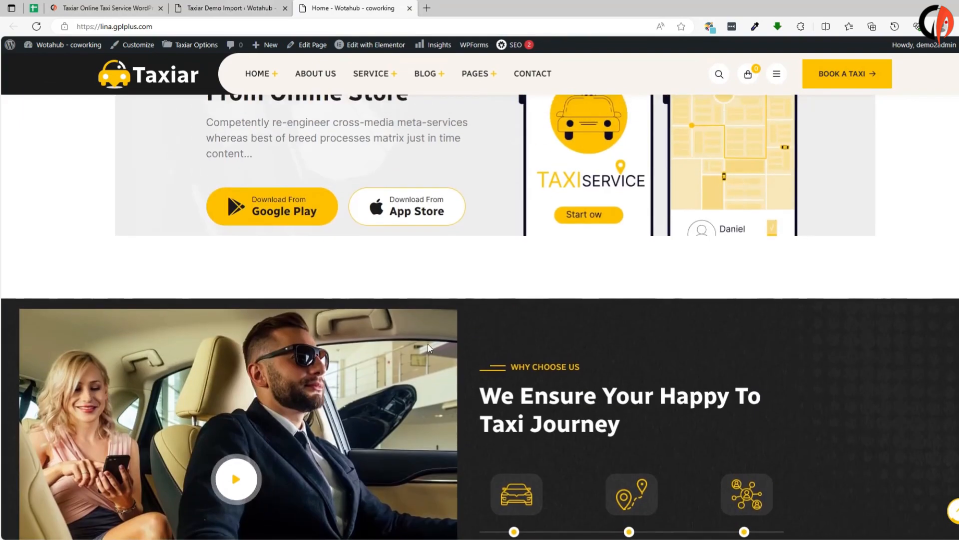
scroll(406, 337, up, 7)
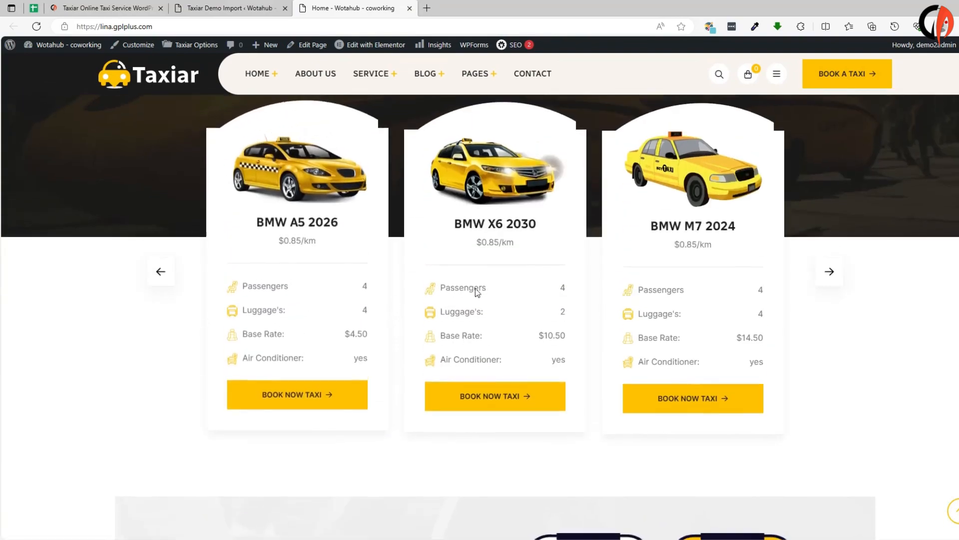
scroll(628, 326, up, 8)
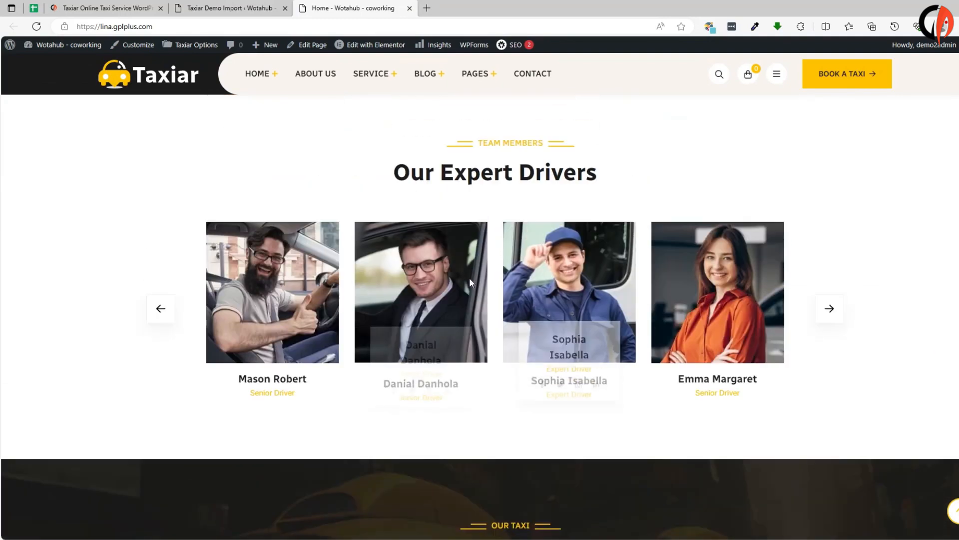
scroll(356, 271, up, 4)
scroll(433, 248, down, 1)
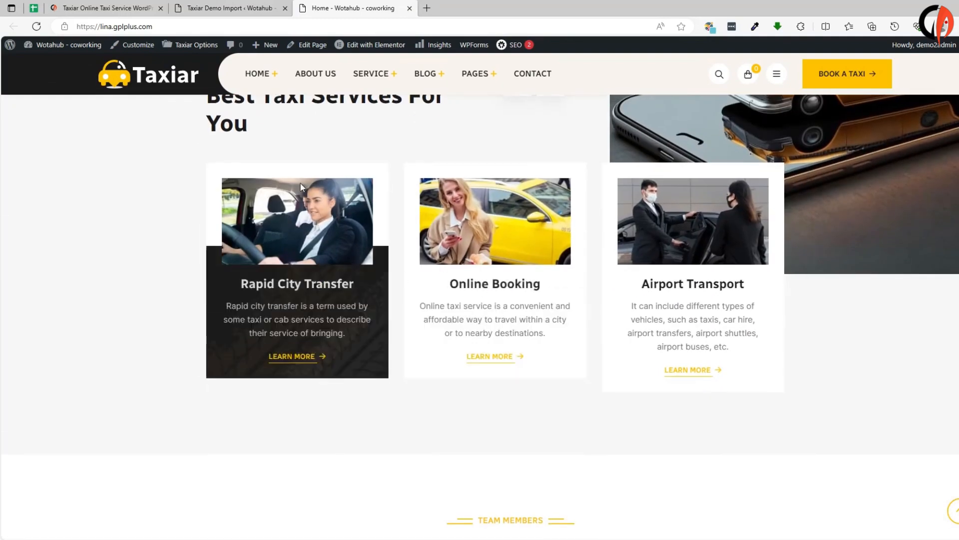
scroll(531, 208, up, 7)
scroll(605, 222, up, 7)
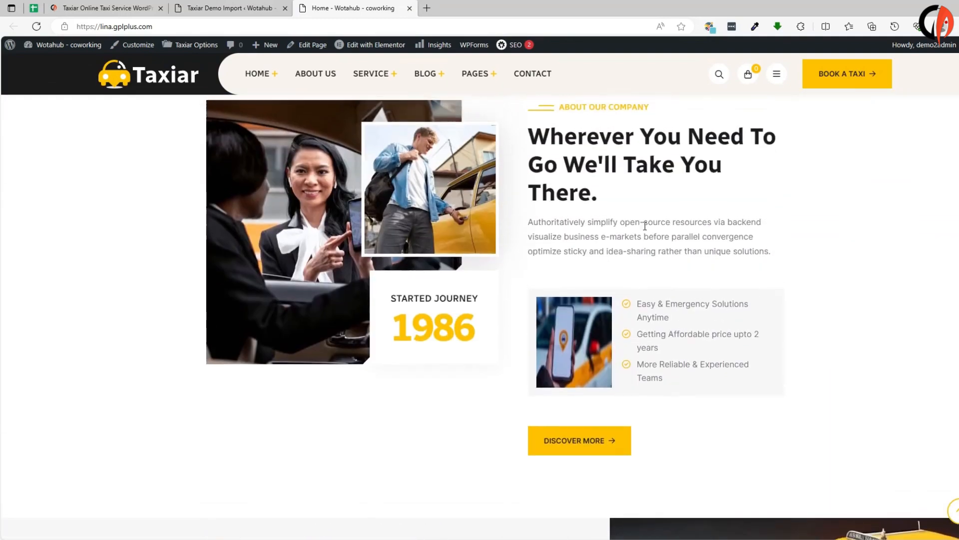
scroll(711, 241, up, 5)
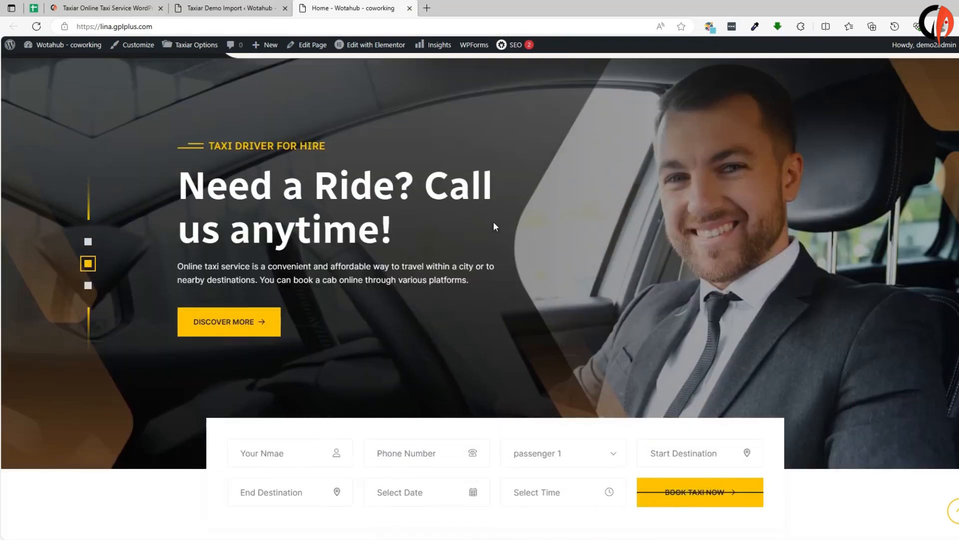